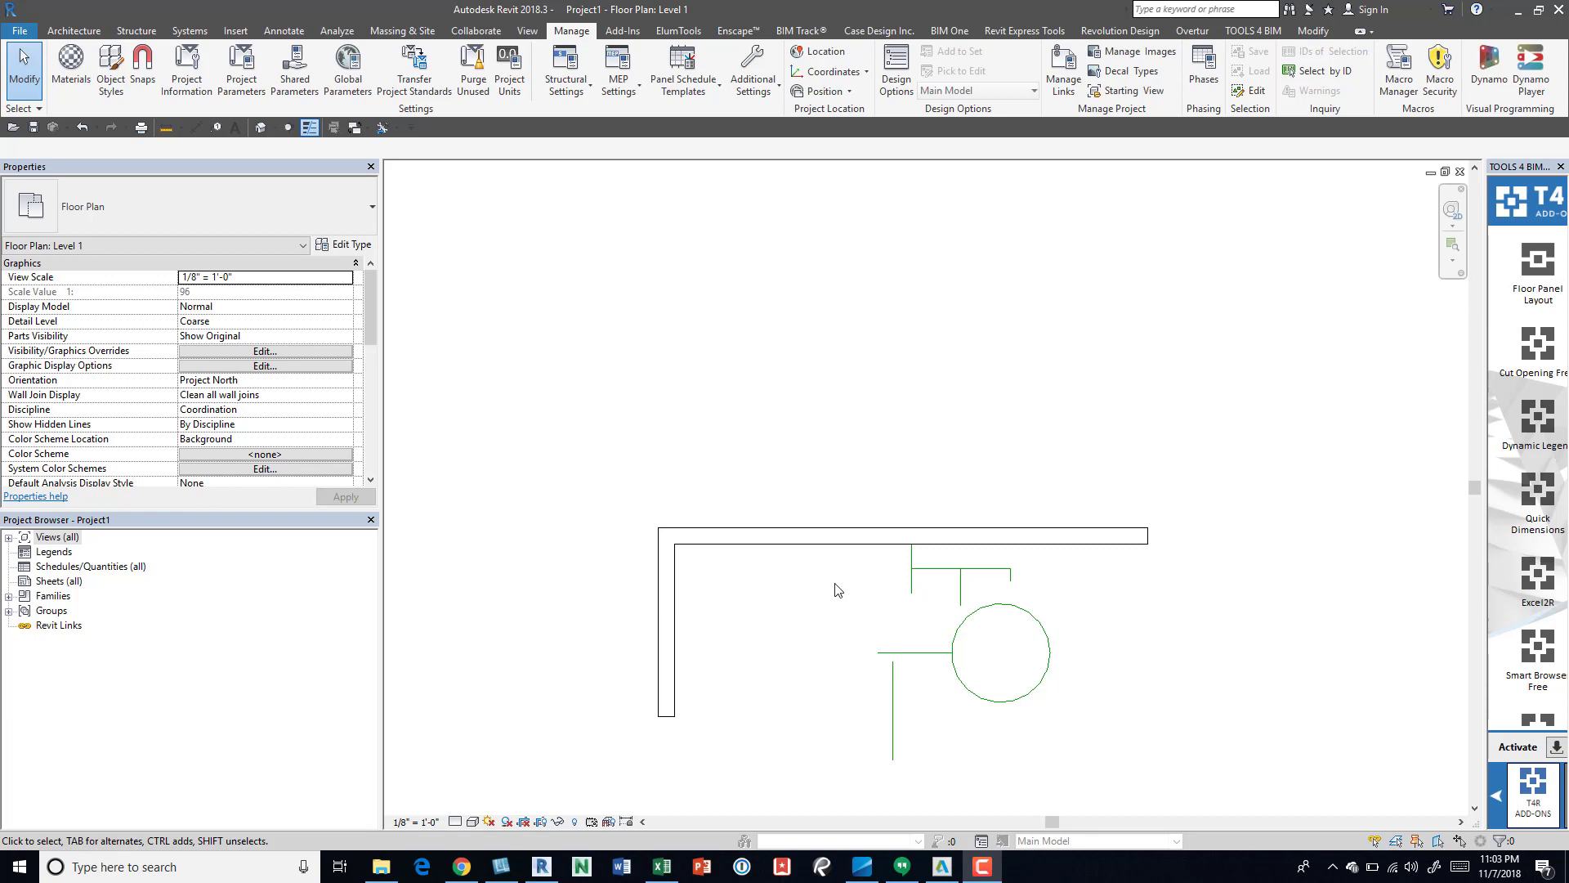
Centre the wall in view and try a model line on its inner face, cancelling both attempts.
{"action": "scroll", "coordinate": [833, 523], "scroll_direction": "up", "scroll_amount": 2}
{"action": "middle_click_drag", "start_coordinate": [835, 604], "coordinate": [806, 385]}
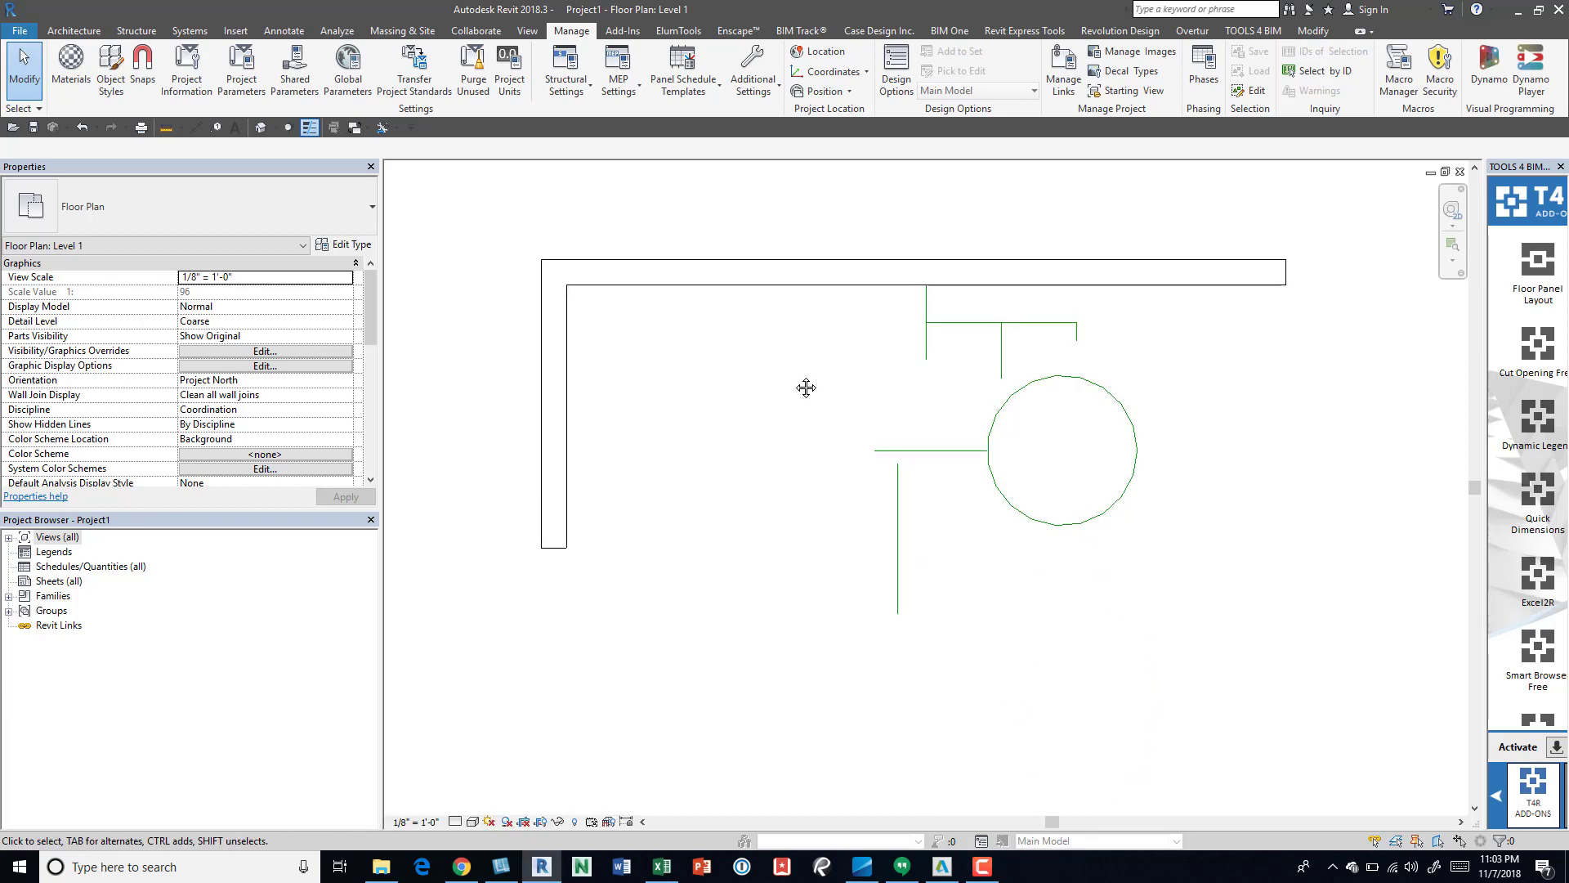
{"action": "key", "text": "i"}
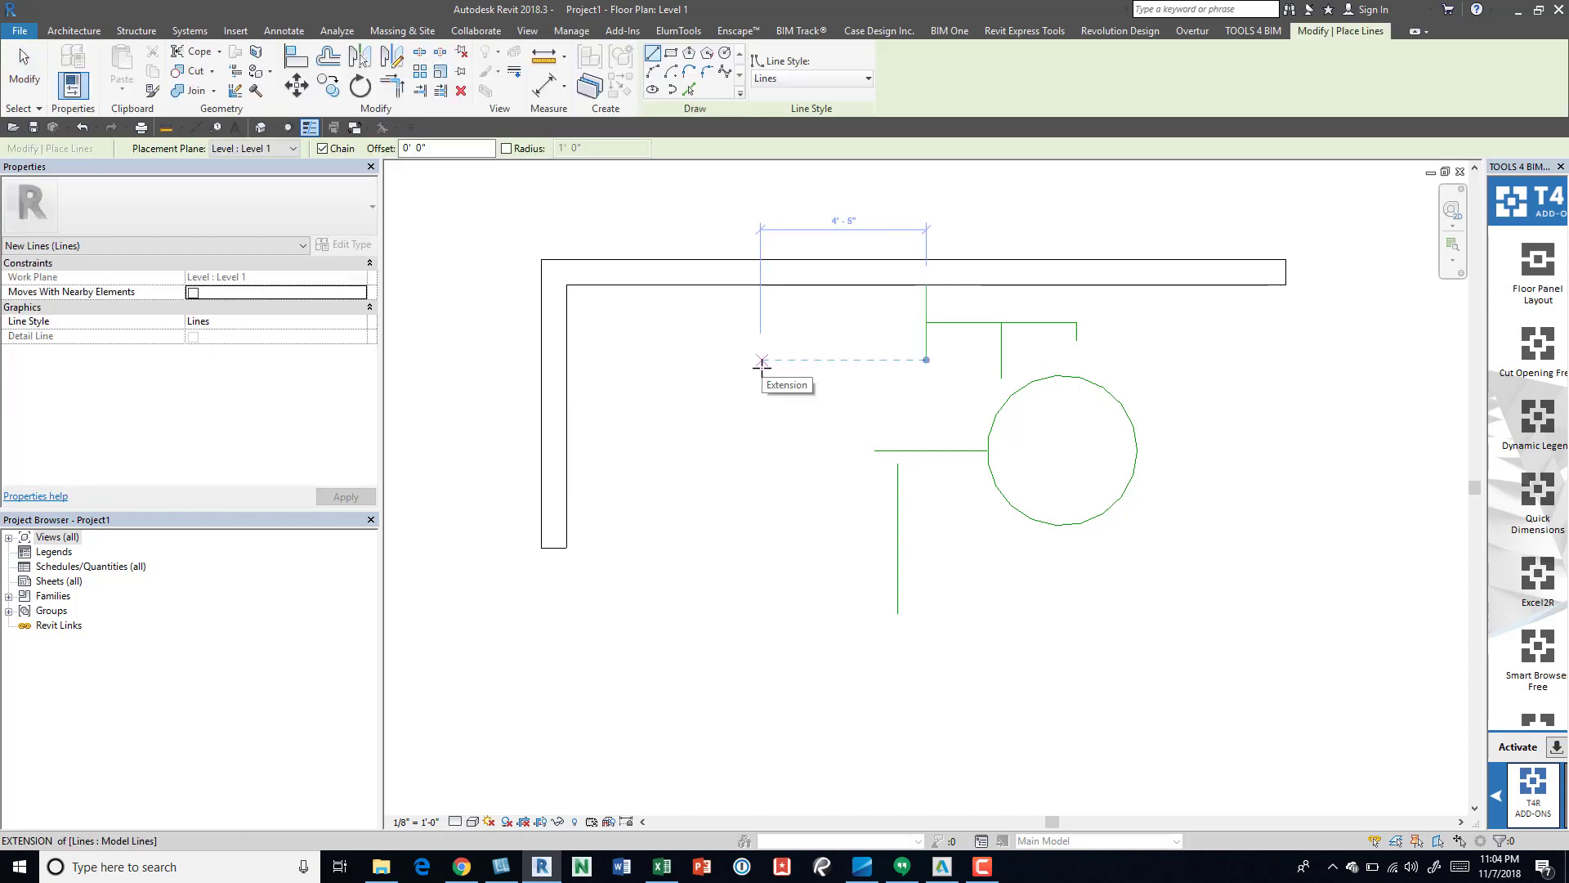
{"action": "middle_click_drag", "start_coordinate": [749, 408], "coordinate": [737, 504]}
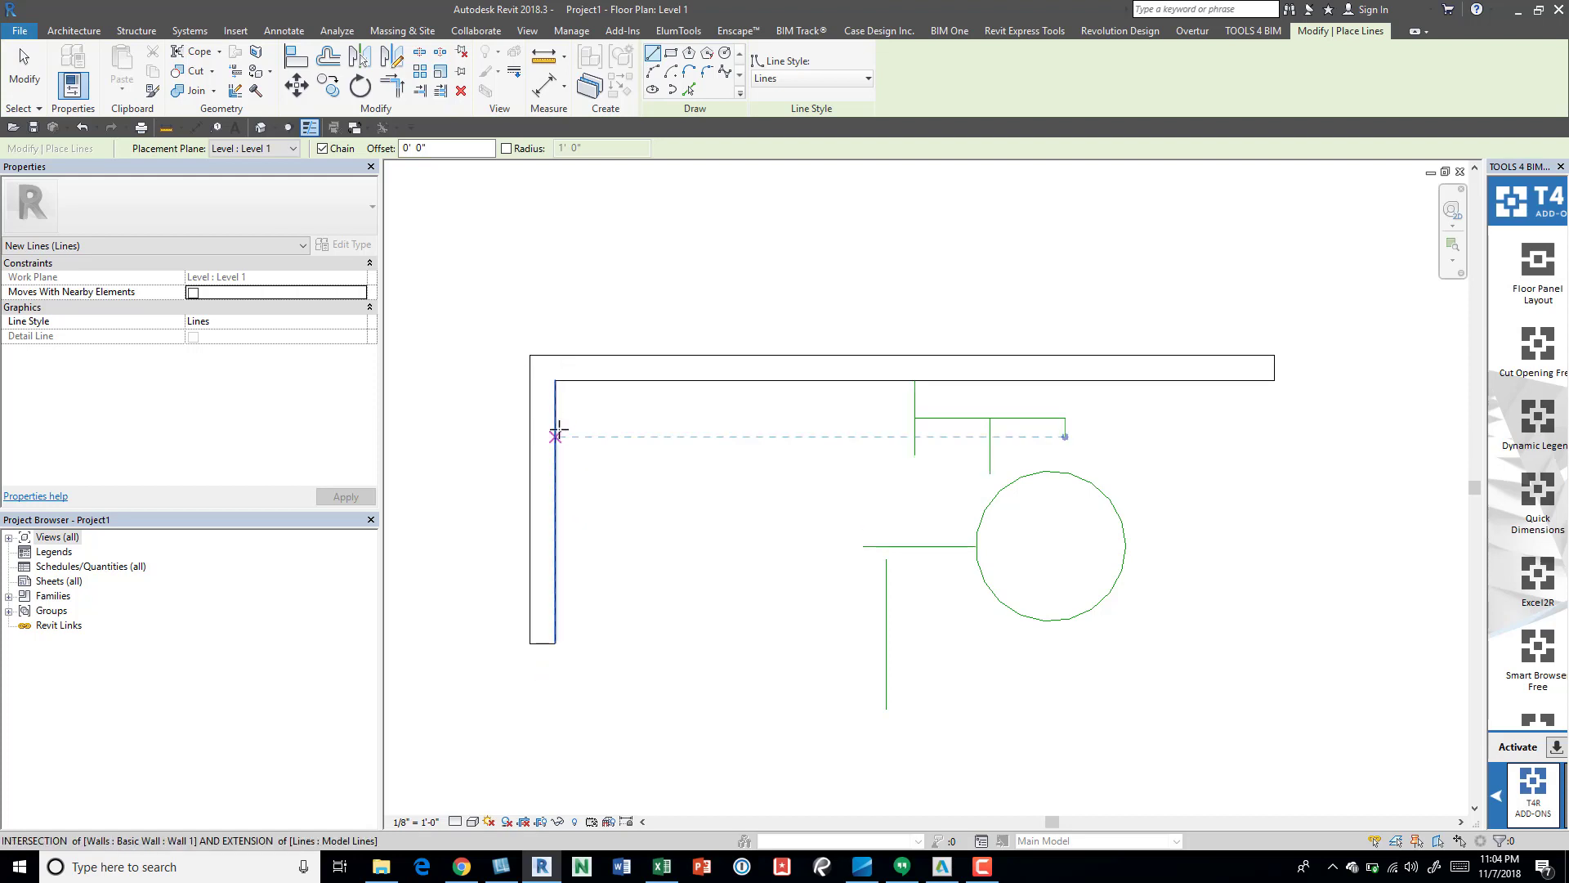
{"action": "left_click", "coordinate": [558, 404]}
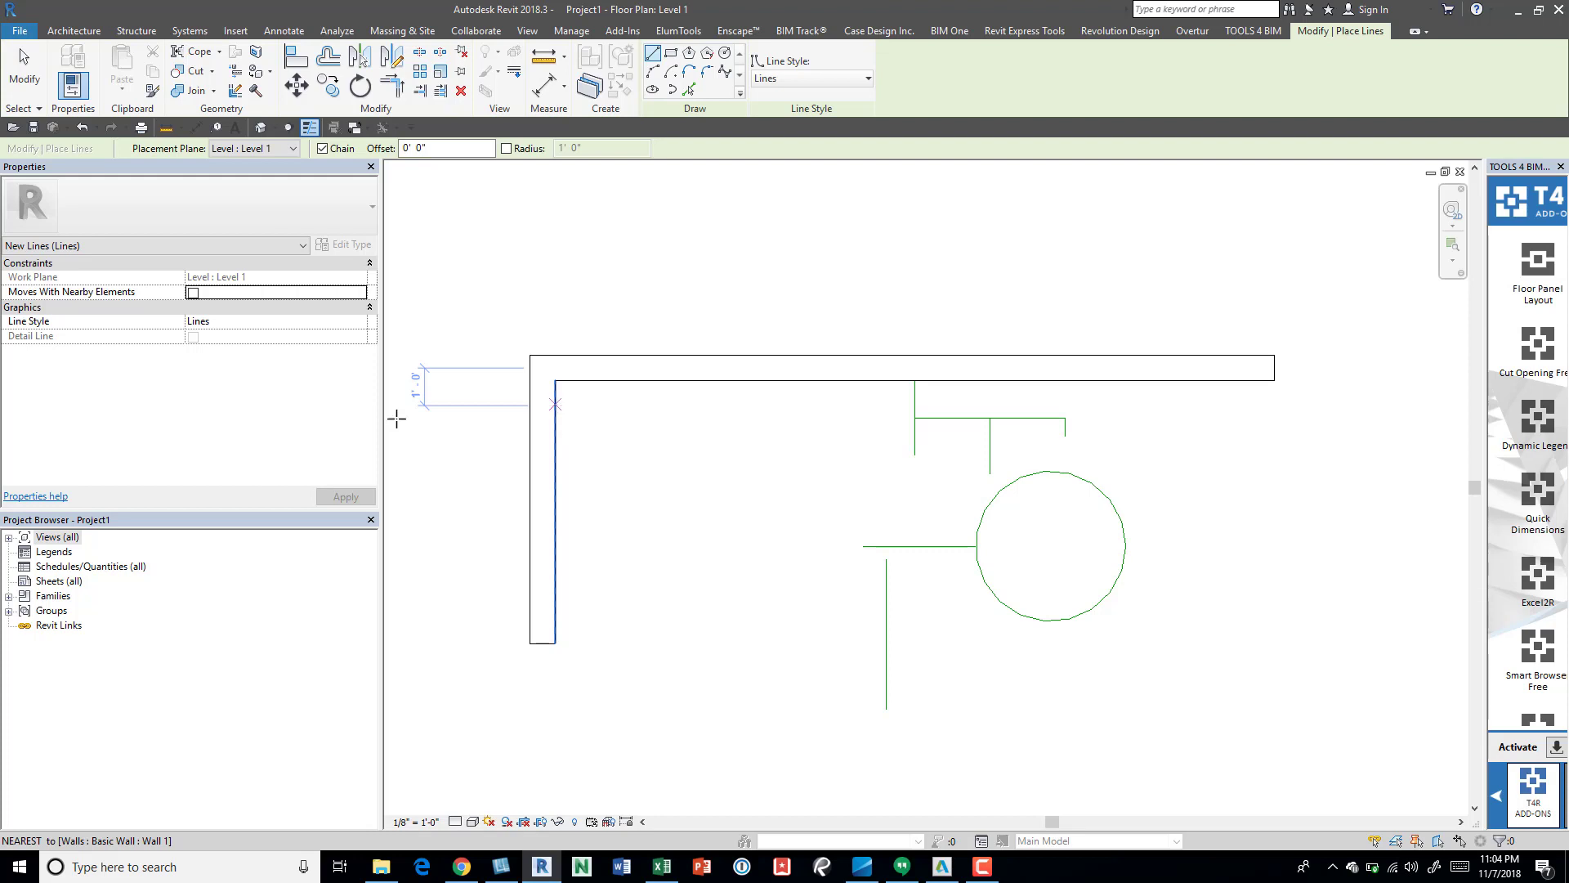
{"action": "key", "text": "Escape"}
{"action": "key", "text": "Escape"}
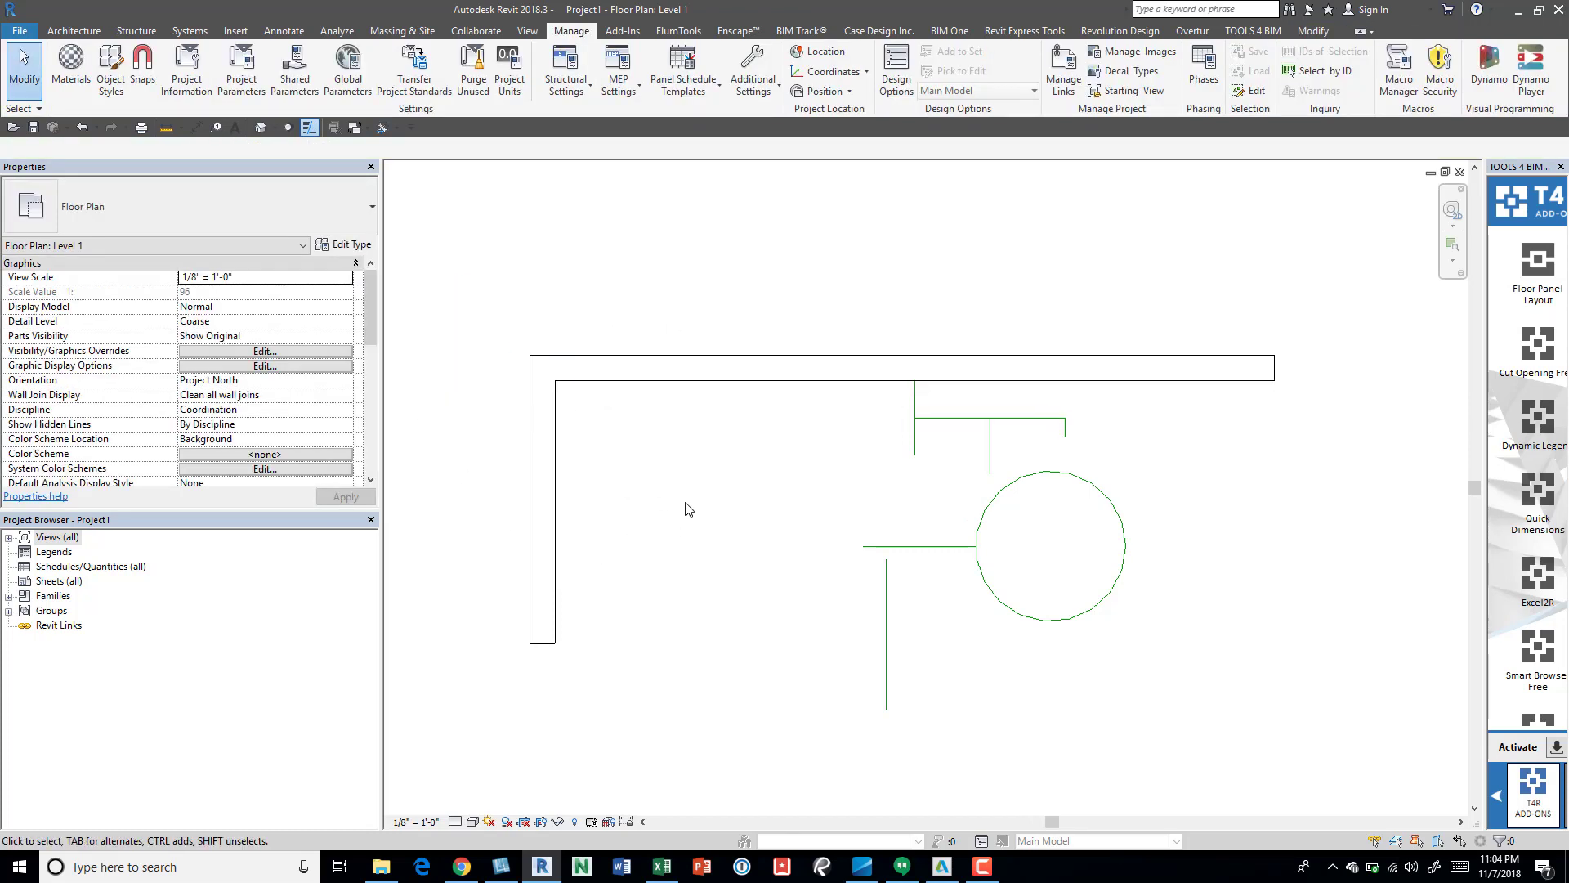
{"action": "key", "text": "l"}
{"action": "key", "text": "i"}
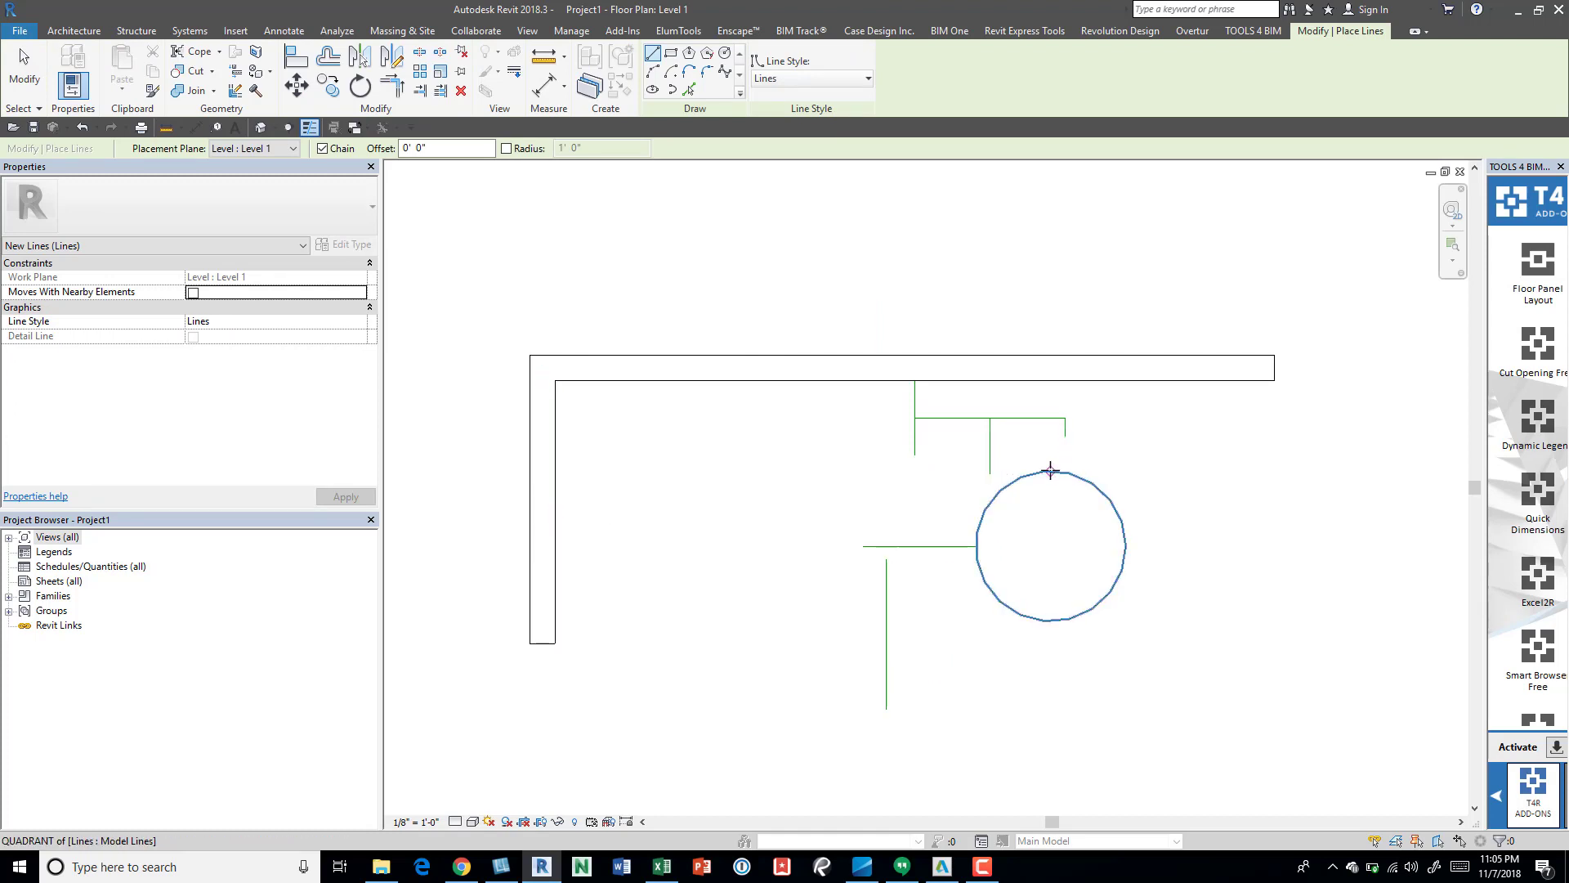
{"action": "key", "text": "Escape"}
{"action": "key", "text": "Escape"}
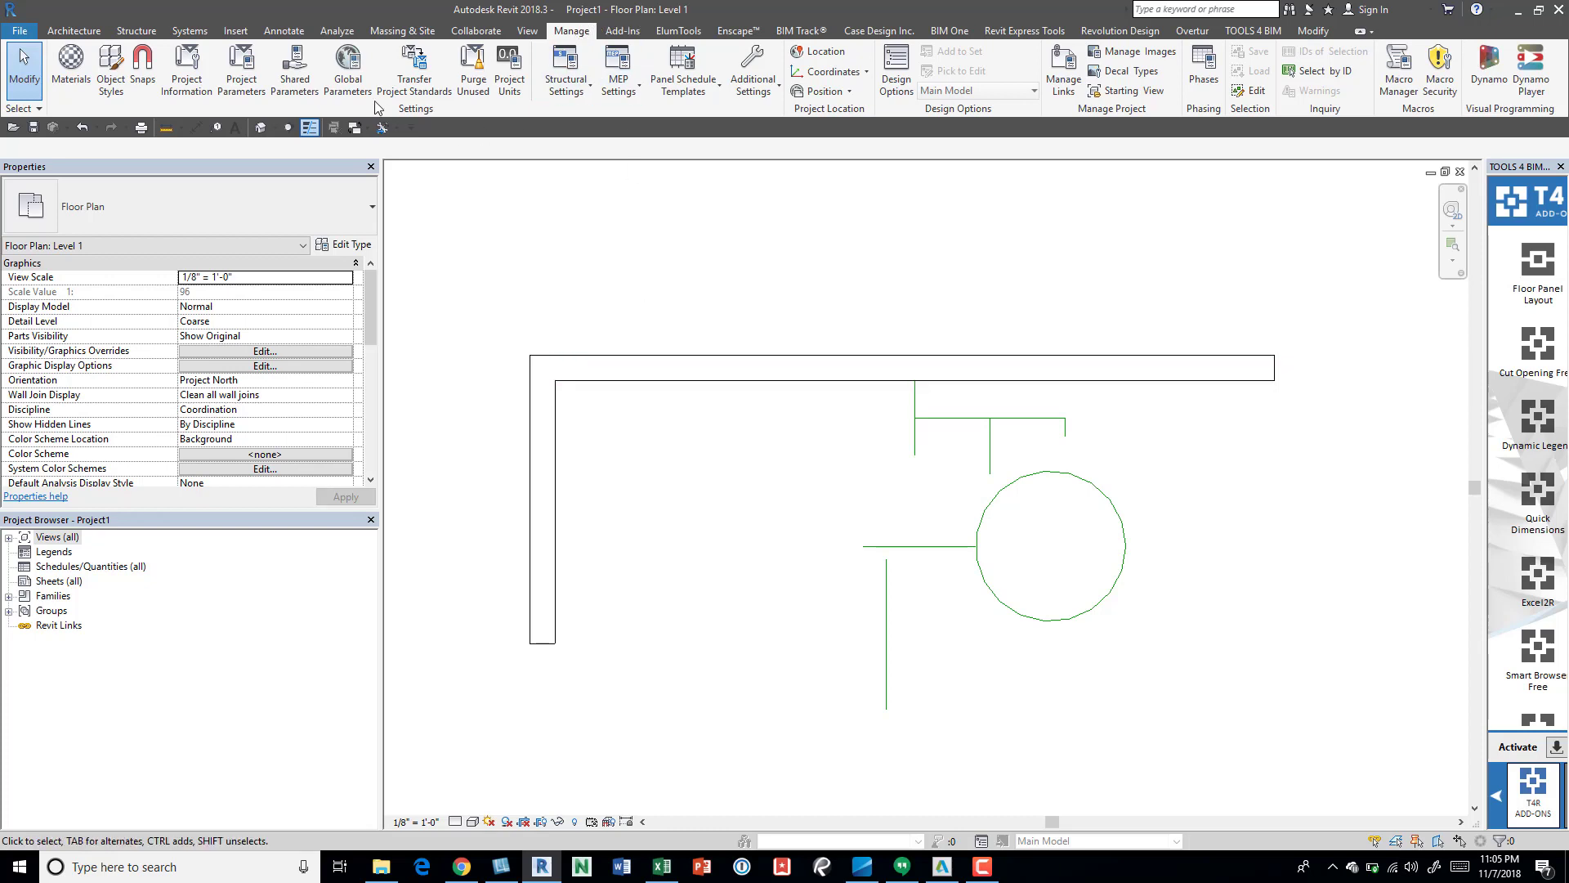
In the Snaps settings, turn off endpoint snapping, keep midpoint snapping on, and confirm.
{"action": "left_click", "coordinate": [157, 72]}
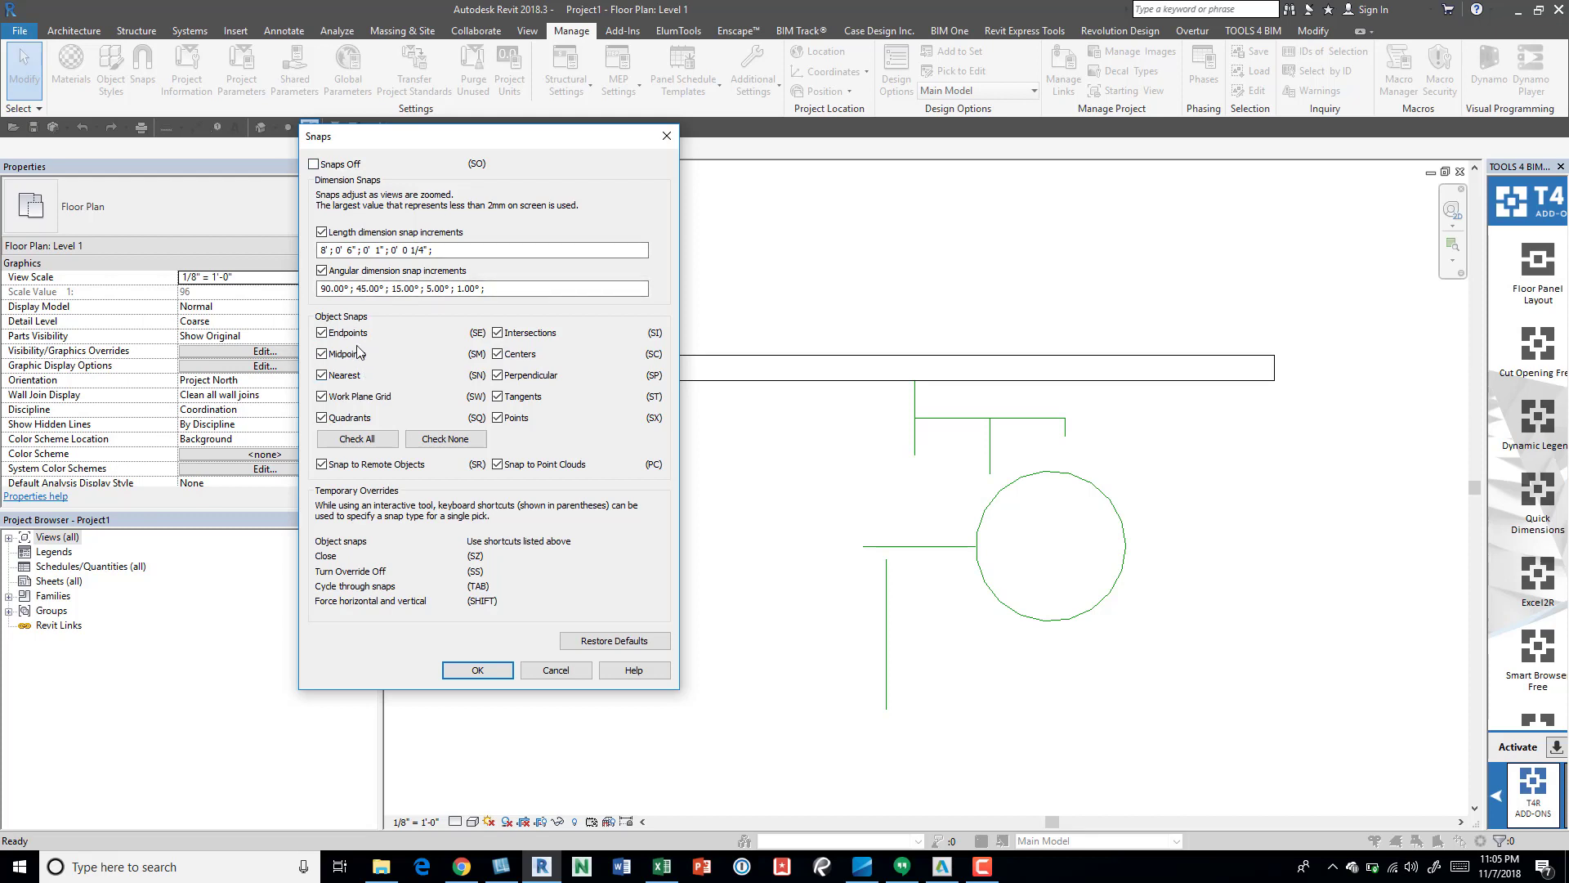
{"action": "left_click", "coordinate": [323, 333]}
{"action": "left_click", "coordinate": [322, 354]}
{"action": "left_click", "coordinate": [322, 354]}
{"action": "left_click", "coordinate": [336, 288]}
{"action": "left_click", "coordinate": [479, 669]}
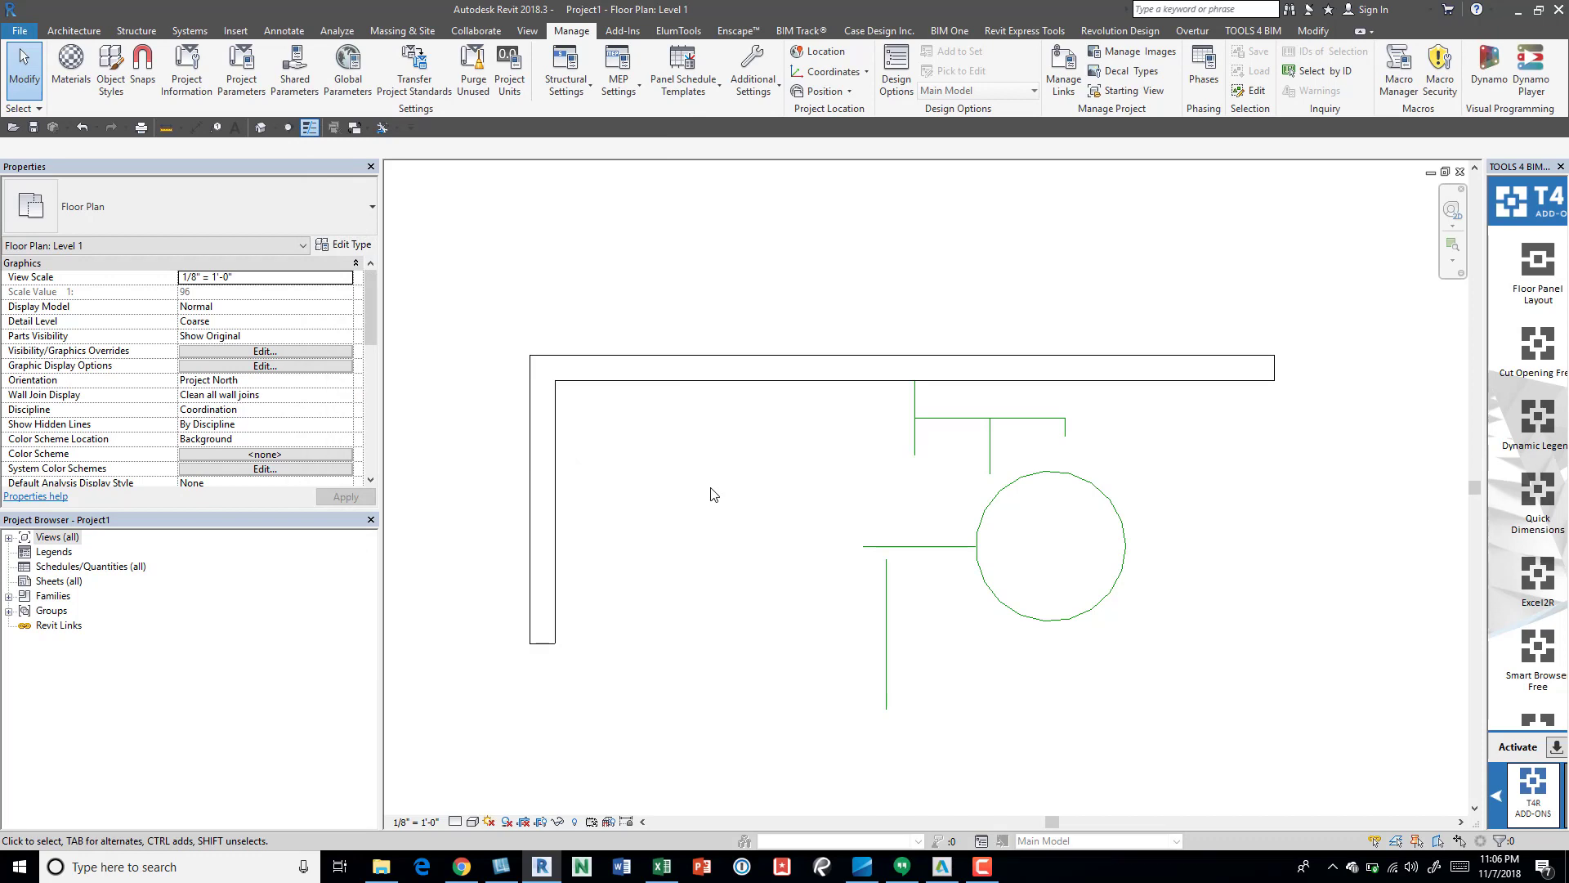
Draw a model line from the top wall's midpoint diagonally down-left, then reopen Snaps.
{"action": "key", "text": "l"}
{"action": "key", "text": "i"}
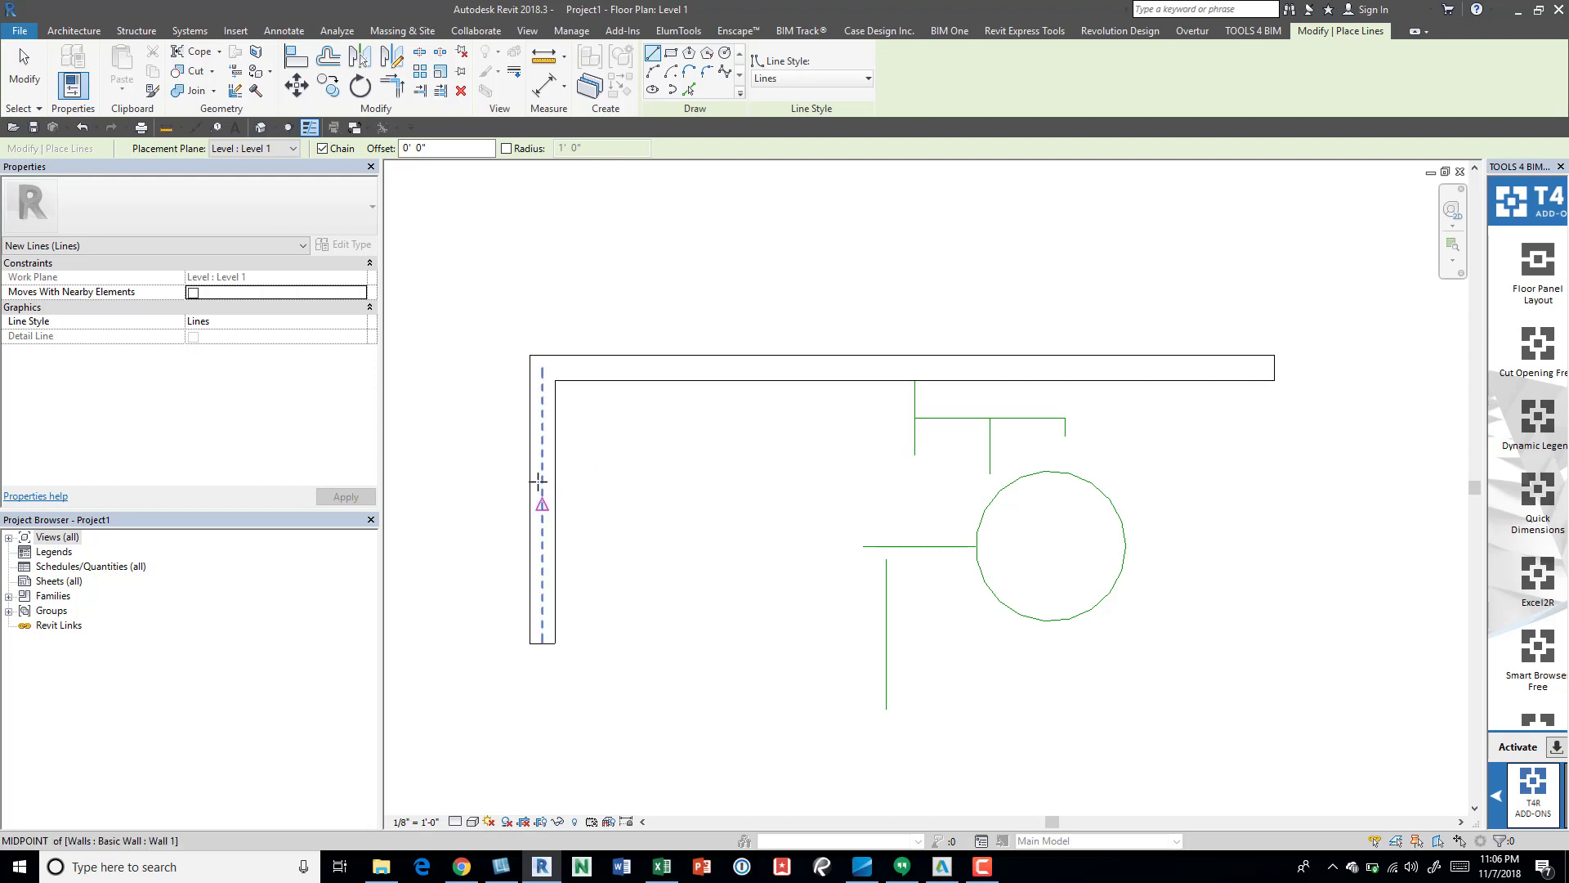
{"action": "left_click", "coordinate": [914, 380]}
{"action": "left_click", "coordinate": [840, 454]}
{"action": "key", "text": "Escape"}
{"action": "key", "text": "Escape"}
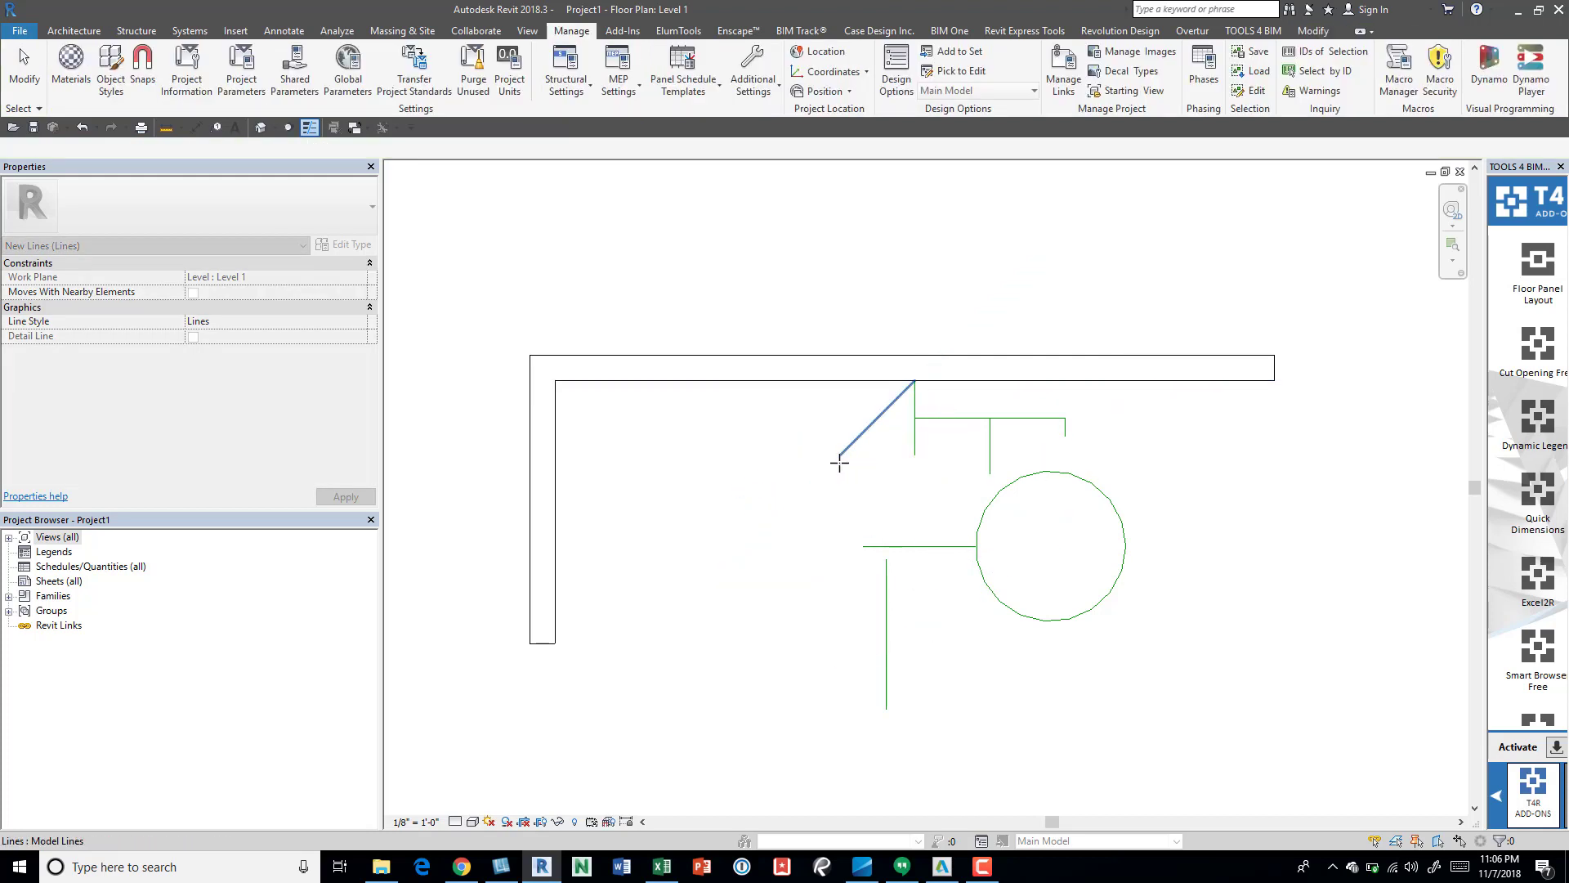
{"action": "left_click", "coordinate": [142, 70]}
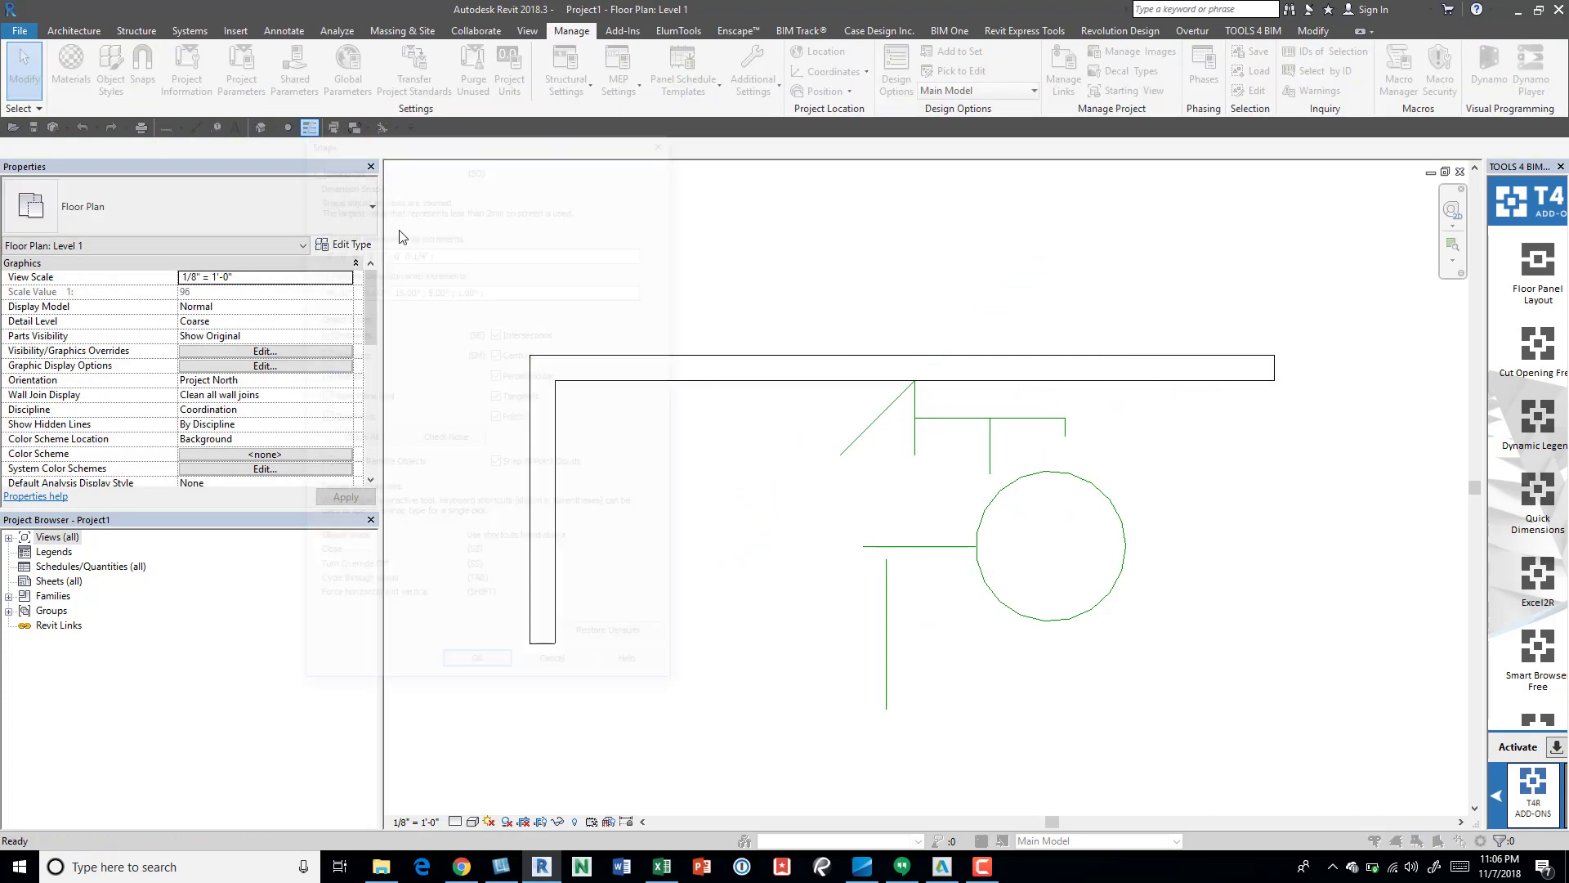
Toggle Check None and Check All twice, leaving every object snap enabled, and click OK.
{"action": "left_click_drag", "start_coordinate": [459, 136], "coordinate": [564, 154]}
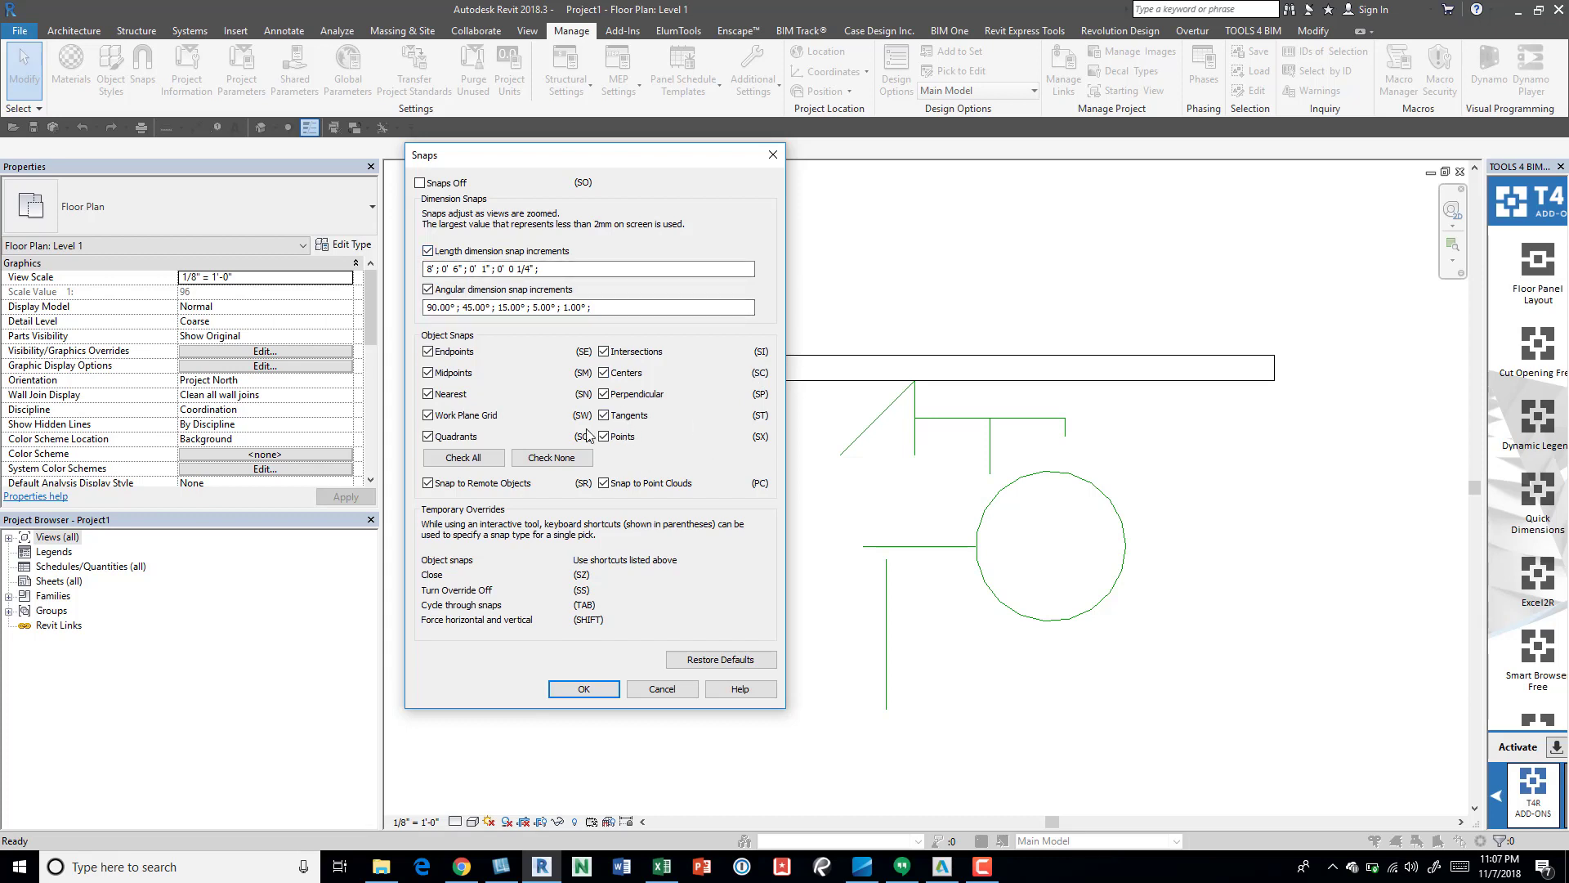
{"action": "left_click", "coordinate": [540, 456]}
{"action": "left_click", "coordinate": [489, 459]}
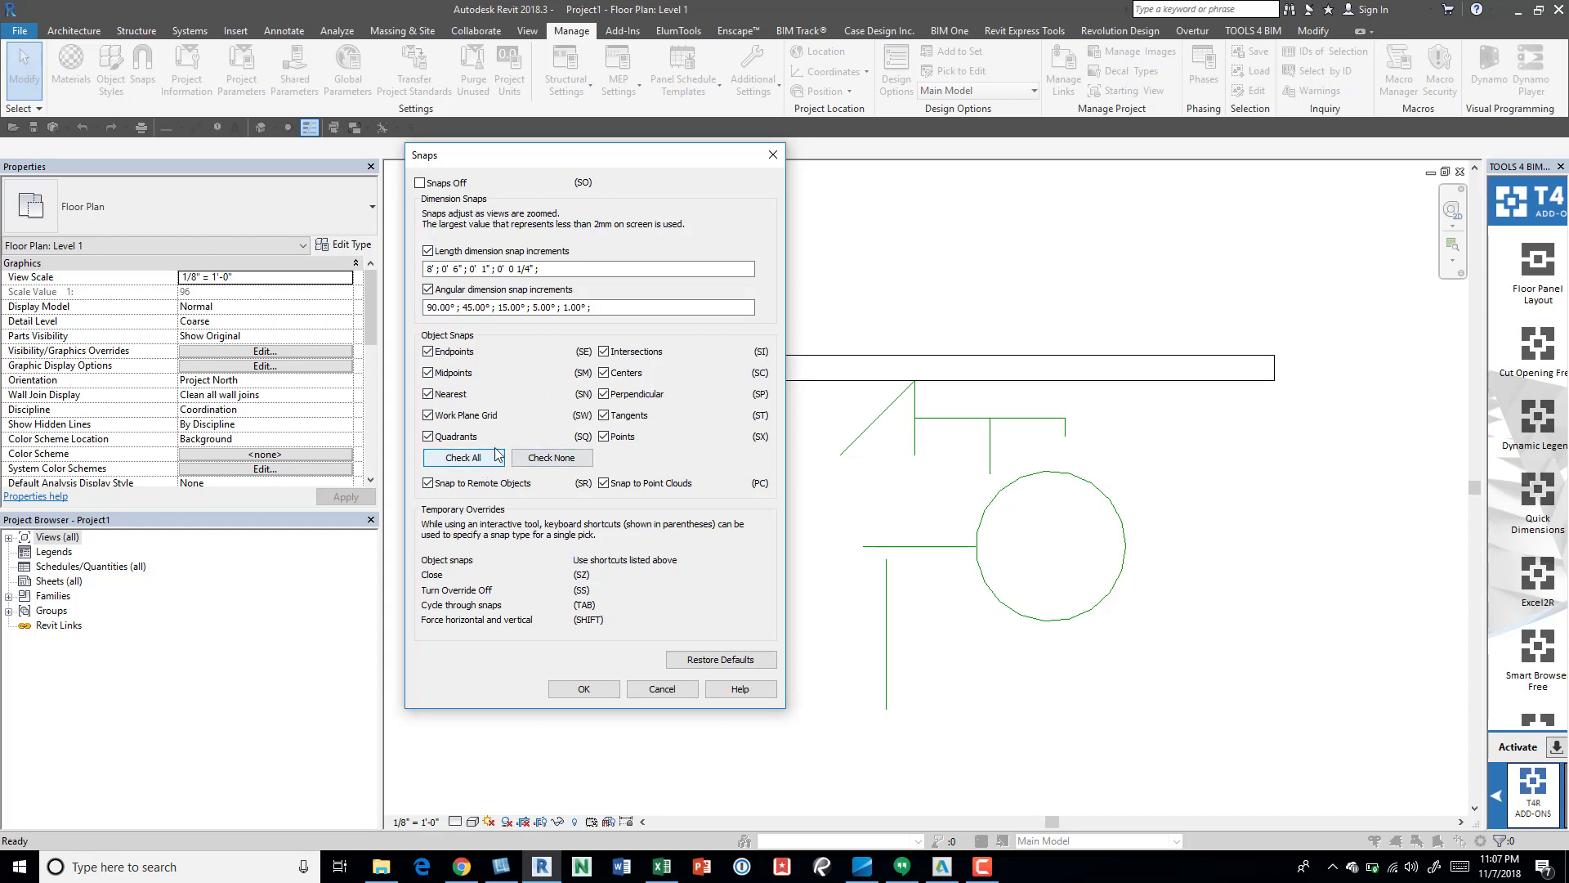
{"action": "left_click", "coordinate": [568, 460]}
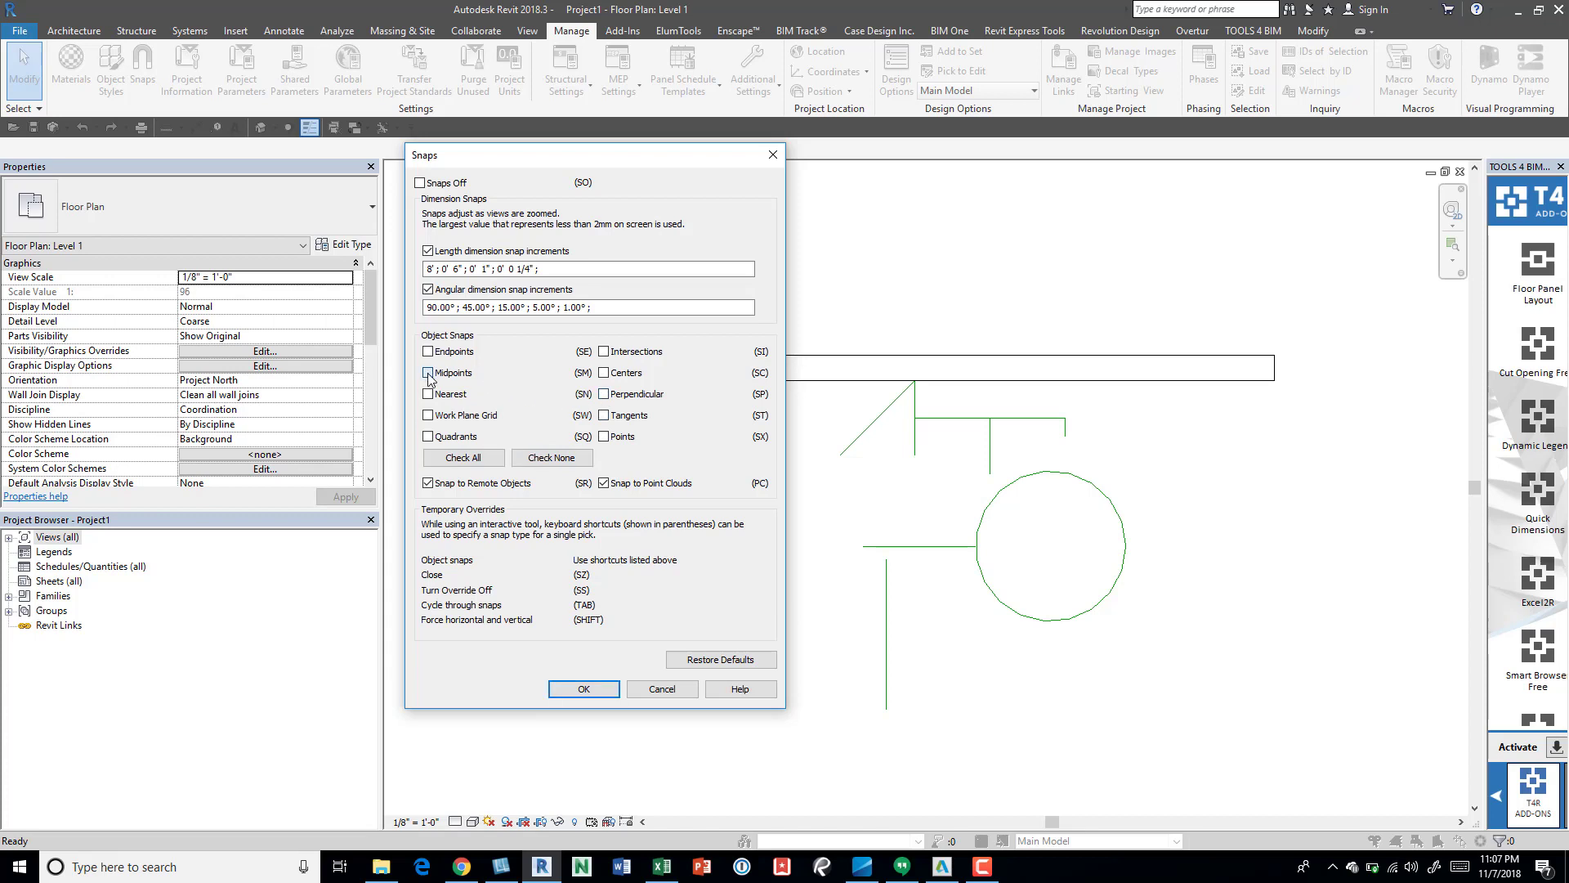
{"action": "left_click", "coordinate": [488, 461]}
{"action": "left_click", "coordinate": [584, 688]}
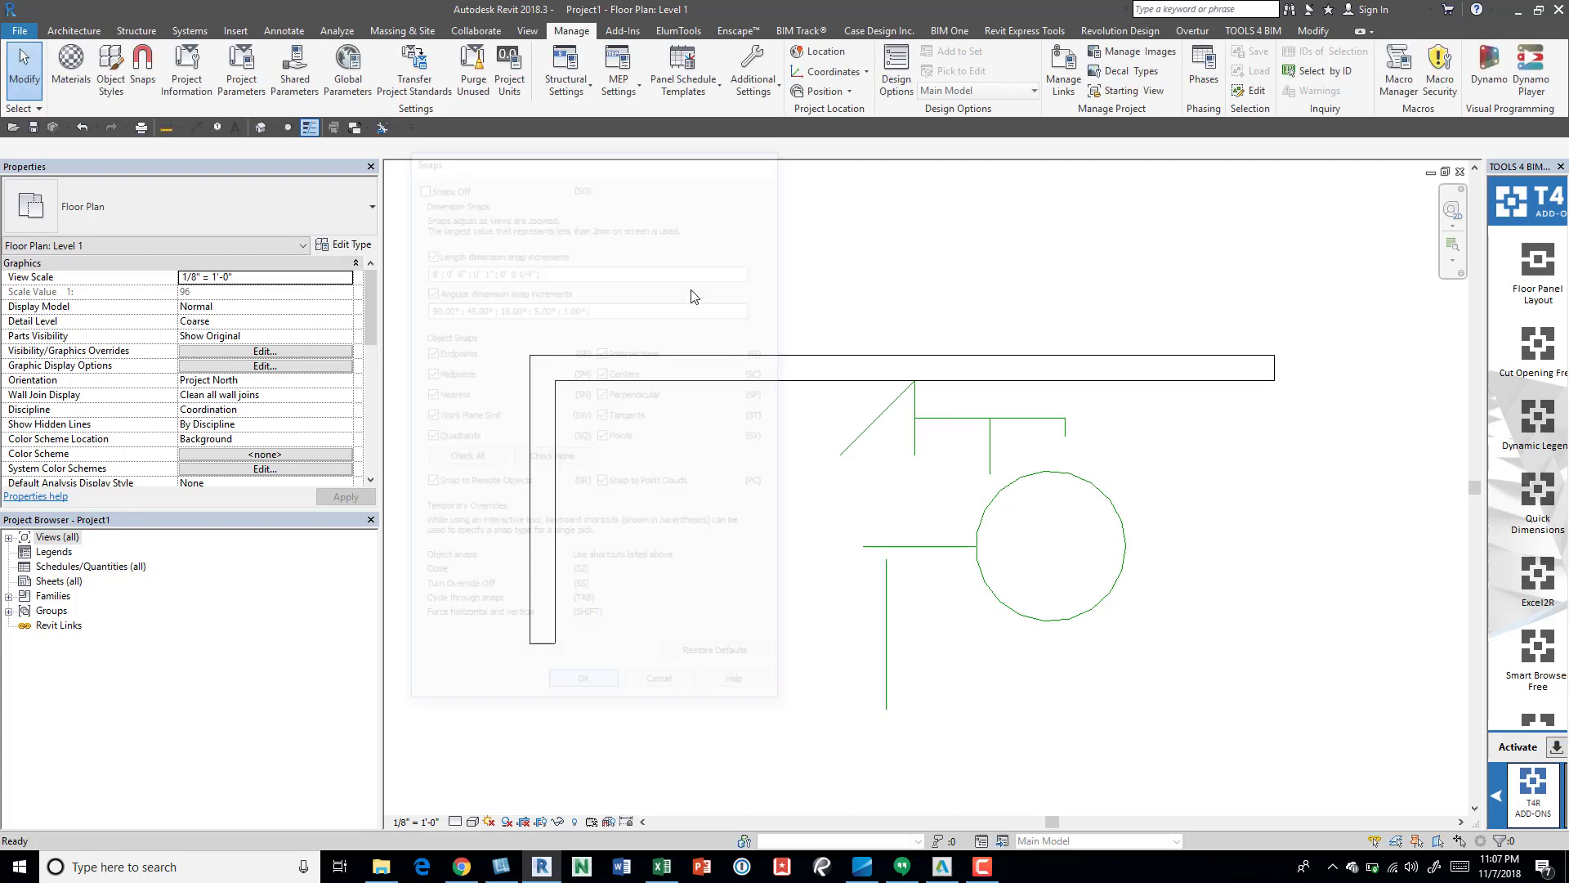
Start and cancel a model line with LI, then open Manage > Snaps.
{"action": "scroll", "coordinate": [655, 434], "scroll_direction": "down", "scroll_amount": 2}
{"action": "key", "text": "l"}
{"action": "key", "text": "i"}
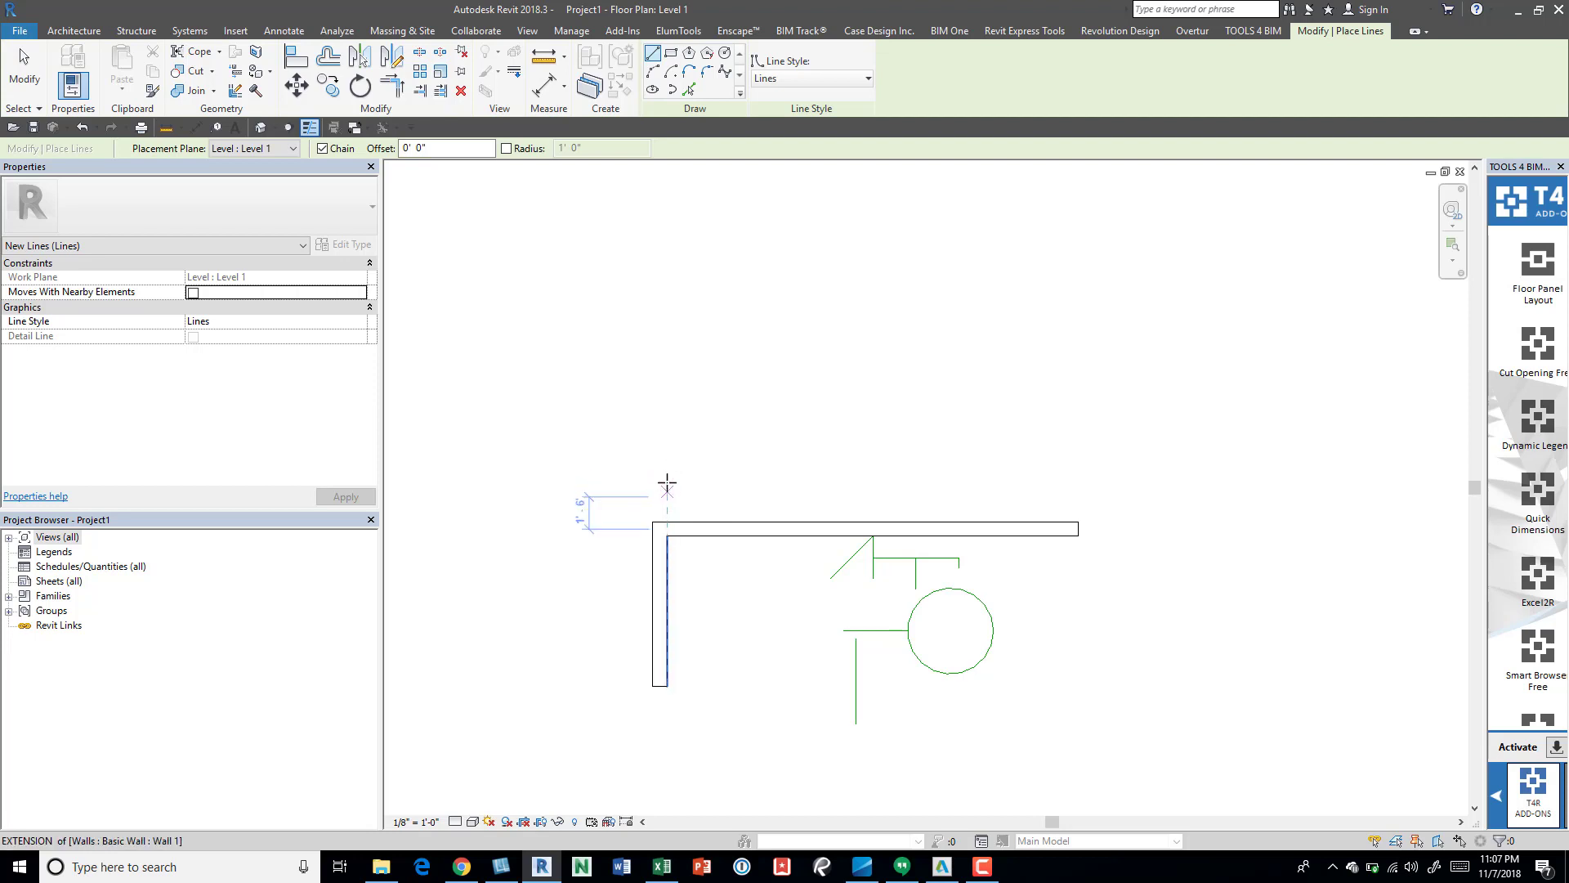
{"action": "key", "text": "Escape"}
{"action": "key", "text": "Escape"}
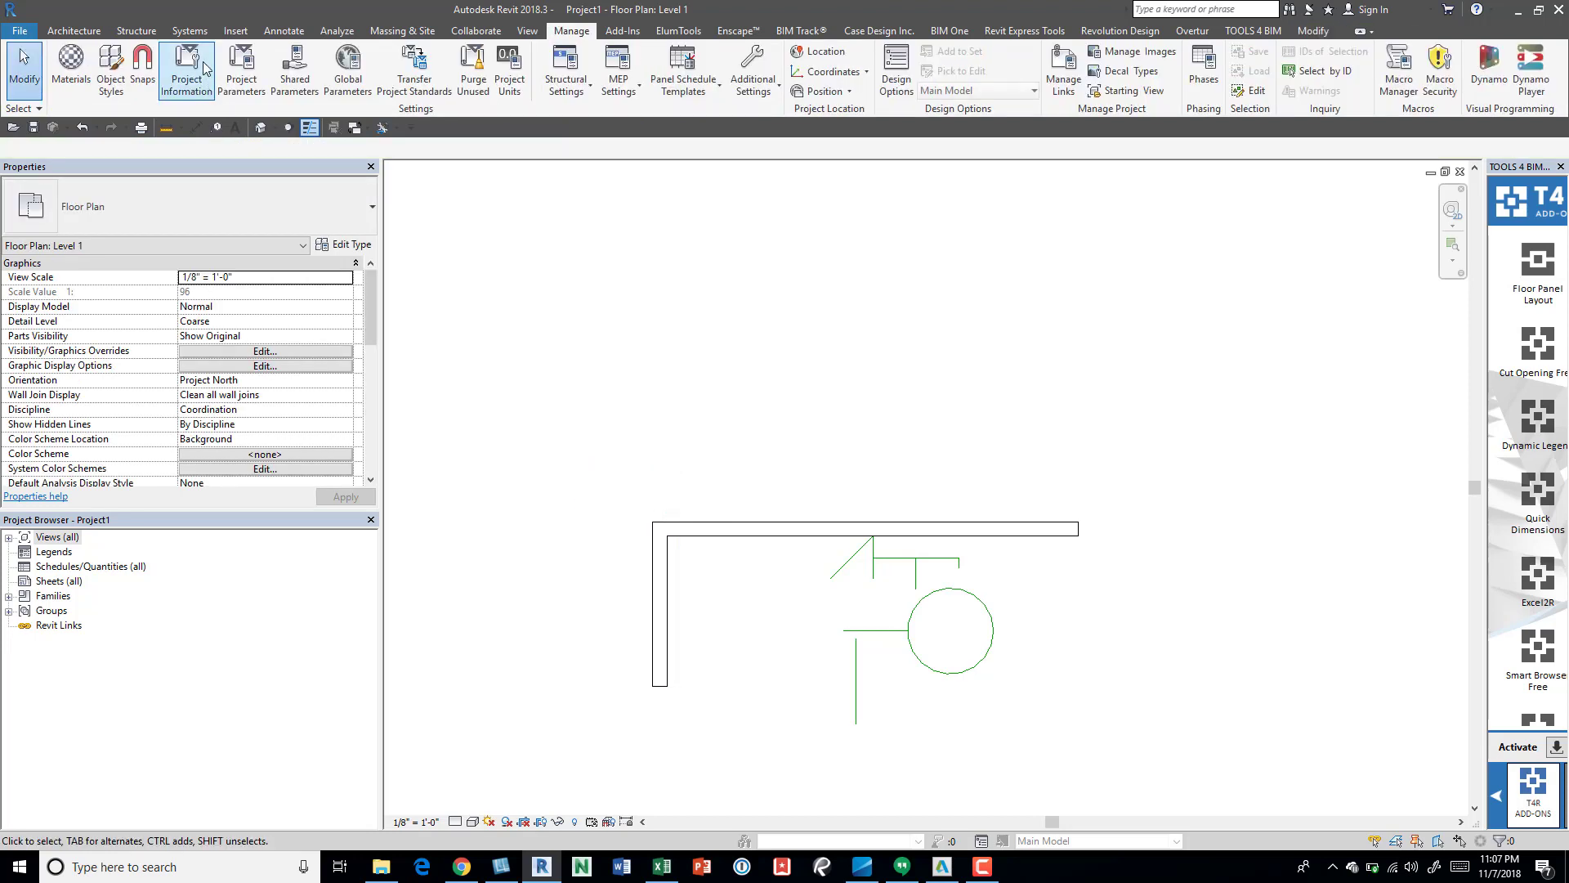
{"action": "left_click", "coordinate": [143, 72]}
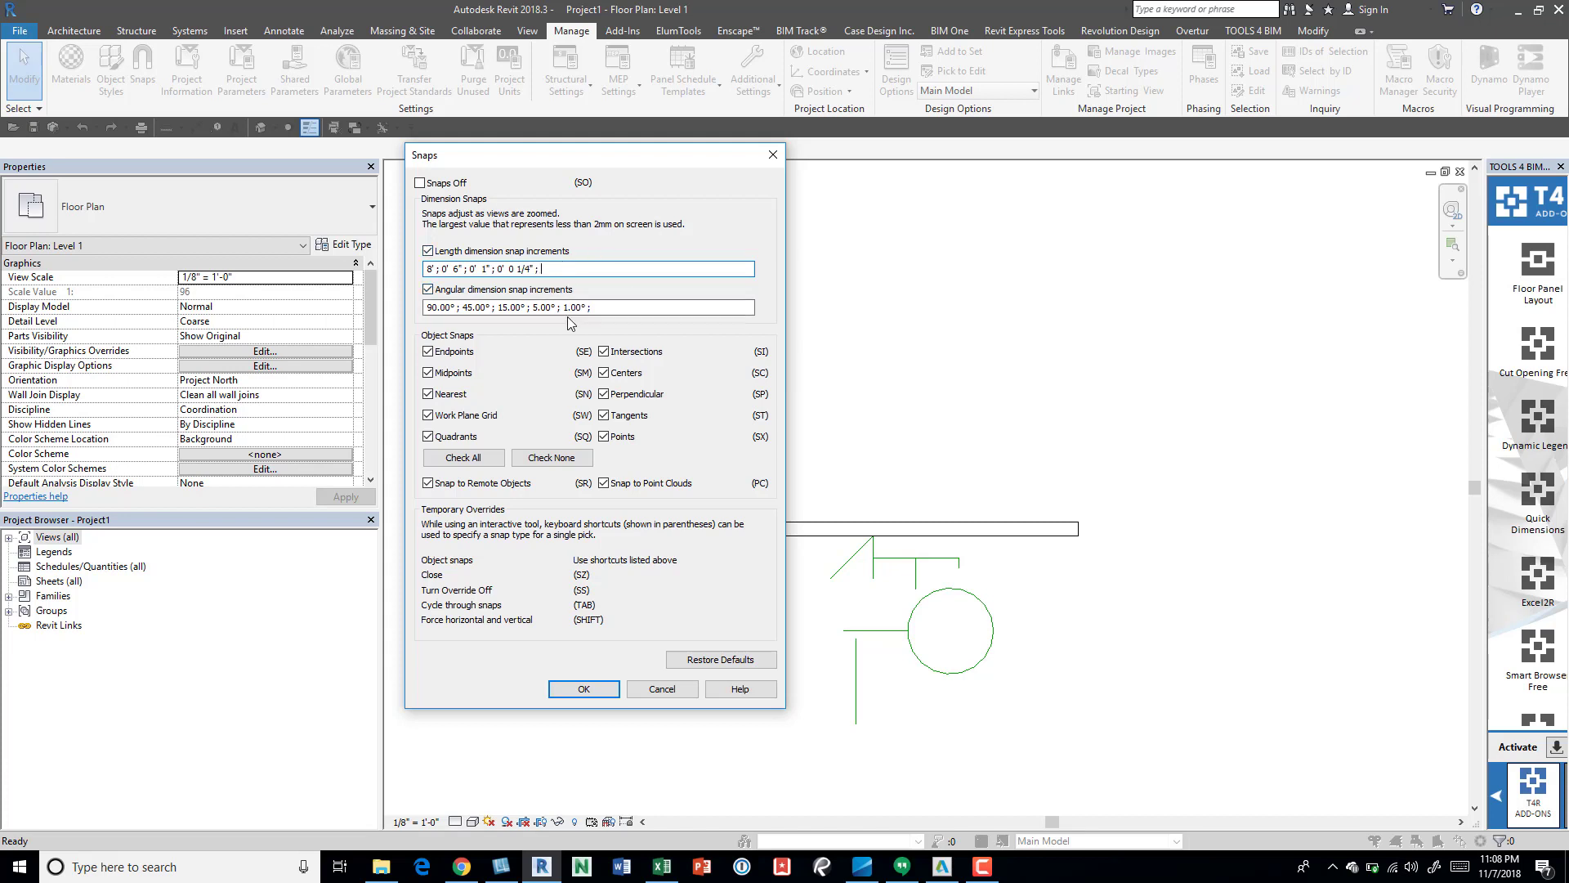
Select the angular snap increments text 90.00°; 45.00°; 15.00°; 5.00°; 1.00° for editing.
{"action": "left_click_drag", "start_coordinate": [608, 307], "coordinate": [425, 307]}
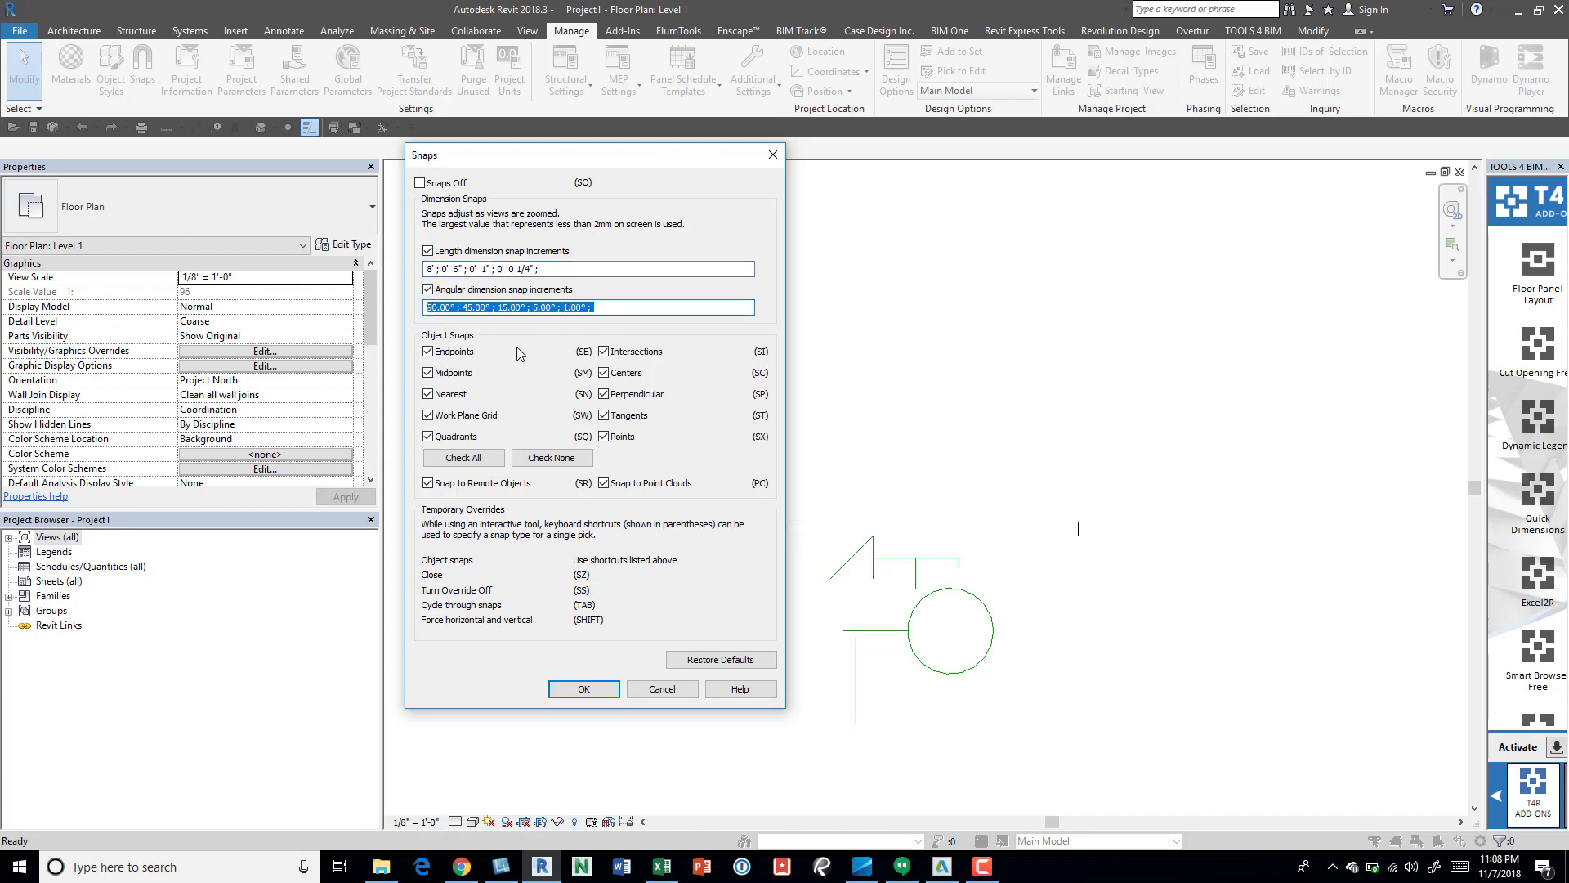